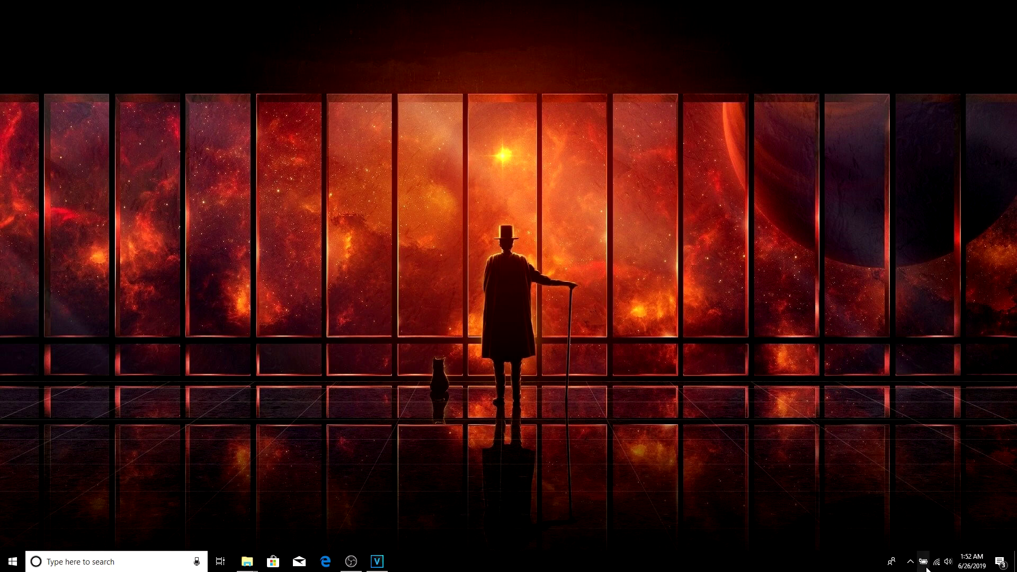
Right-click the system tray volume icon to show its sound options menu.
{"action": "right_click", "coordinate": [946, 565]}
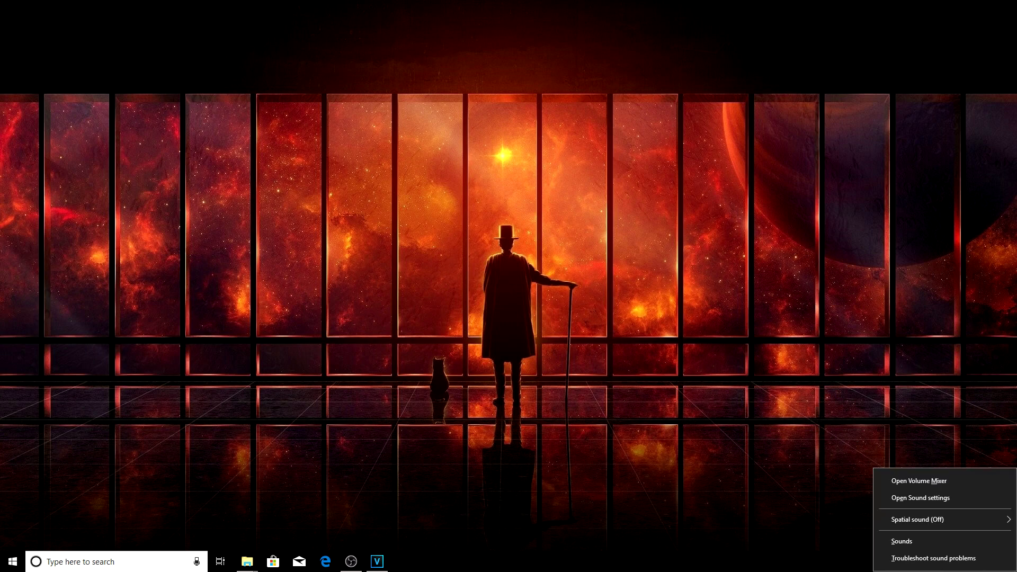
Check the Speakers playback device's Levels and Advanced format settings, then close its properties.
{"action": "left_click", "coordinate": [926, 540]}
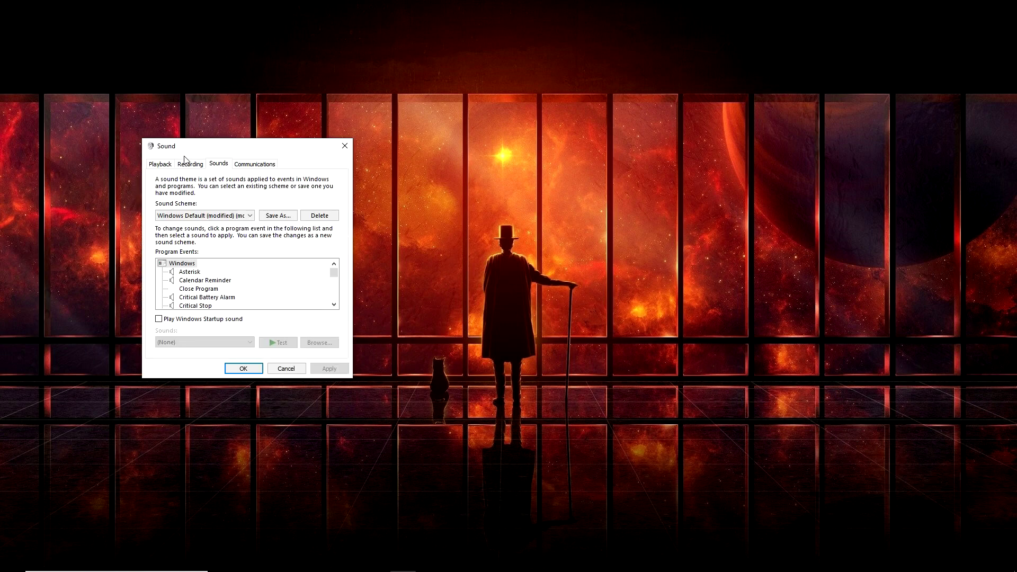
{"action": "left_click", "coordinate": [163, 165]}
{"action": "right_click", "coordinate": [194, 231]}
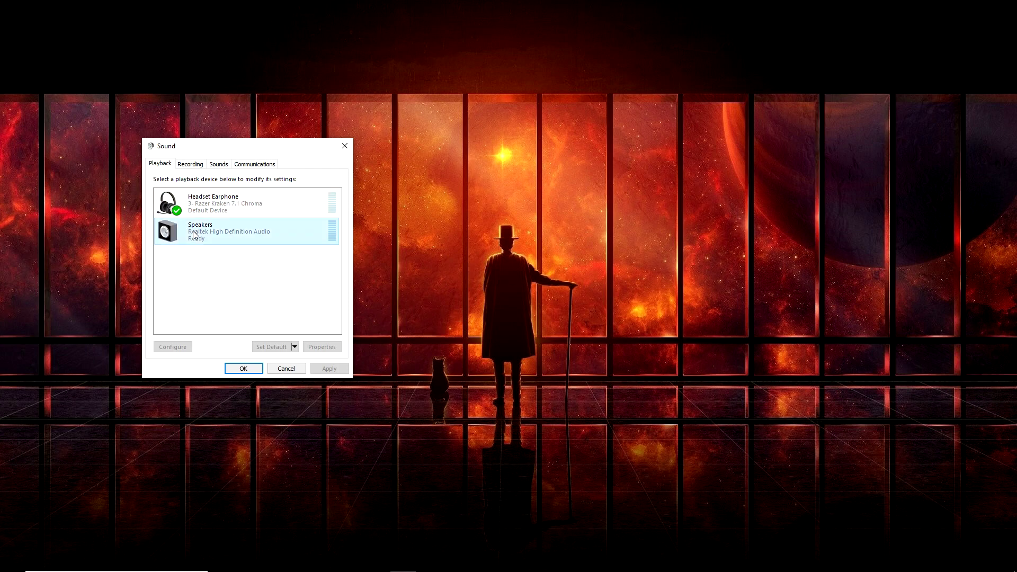
{"action": "left_click", "coordinate": [219, 326]}
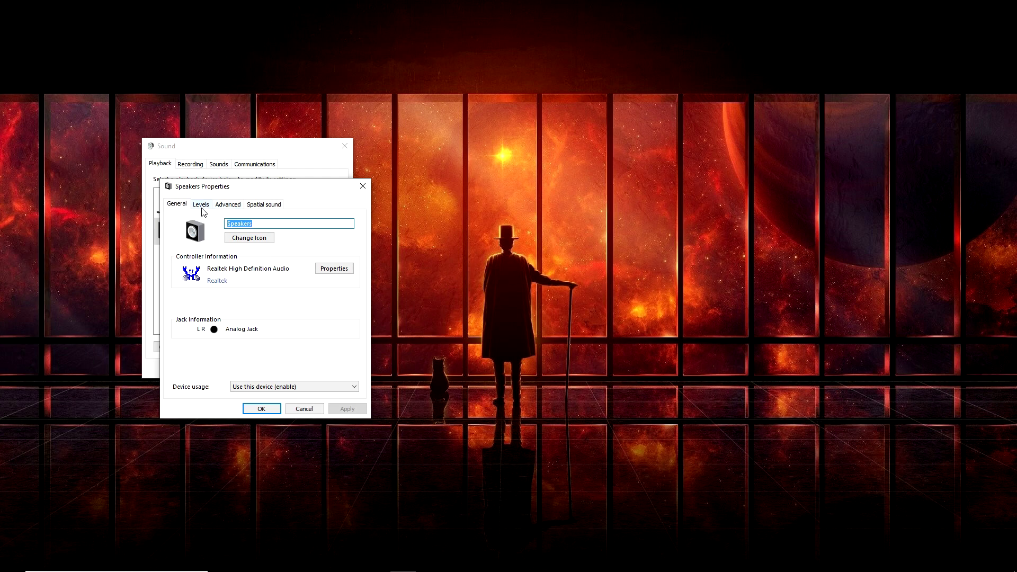
{"action": "left_click", "coordinate": [201, 205]}
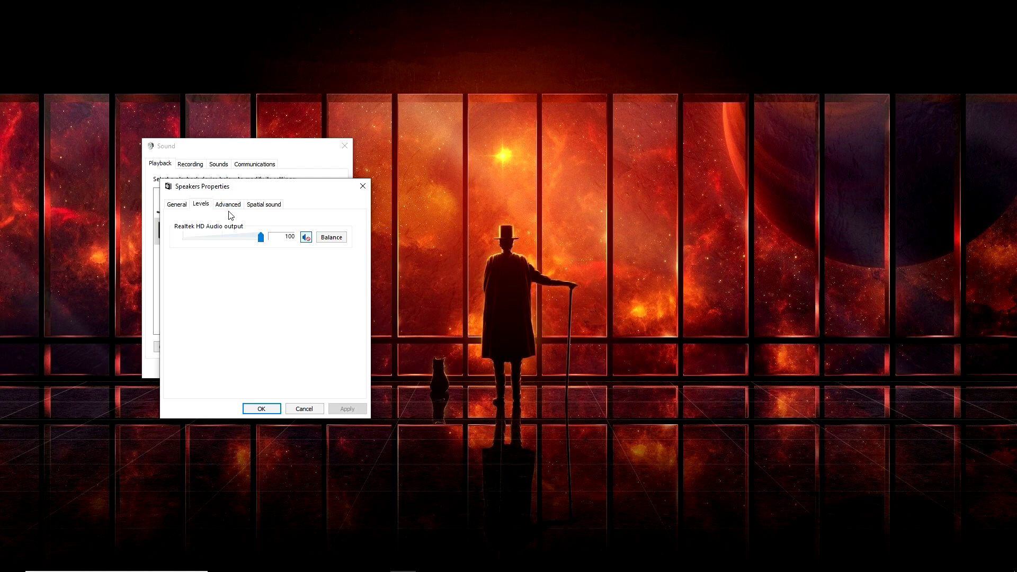
{"action": "left_click", "coordinate": [227, 205]}
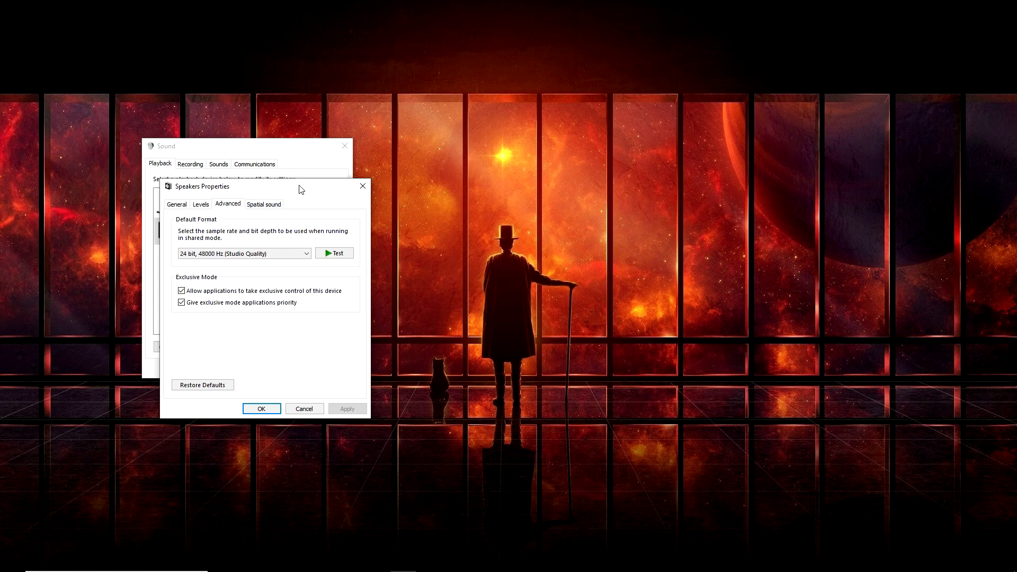
{"action": "left_click", "coordinate": [362, 187]}
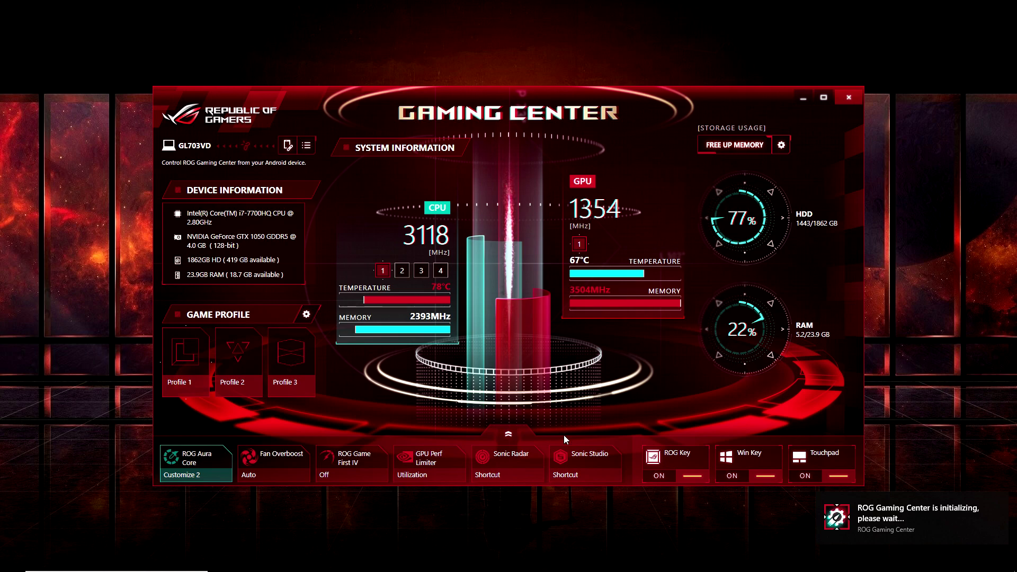
Launch Sonic Studio from the ROG Gaming Center dashboard.
{"action": "left_click", "coordinate": [578, 460]}
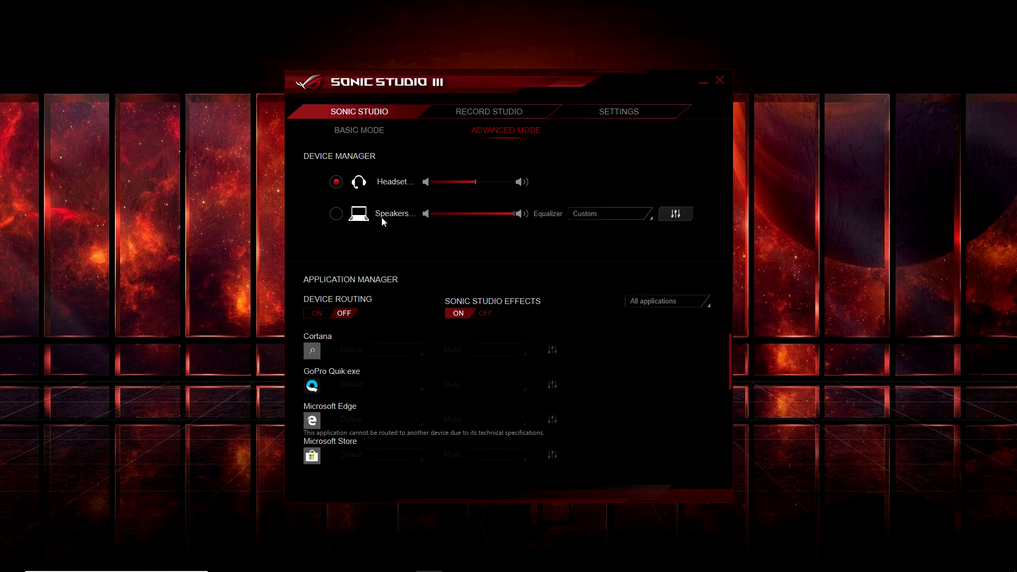
Choose Custom from the Speakers equalizer preset list.
{"action": "left_click", "coordinate": [595, 216]}
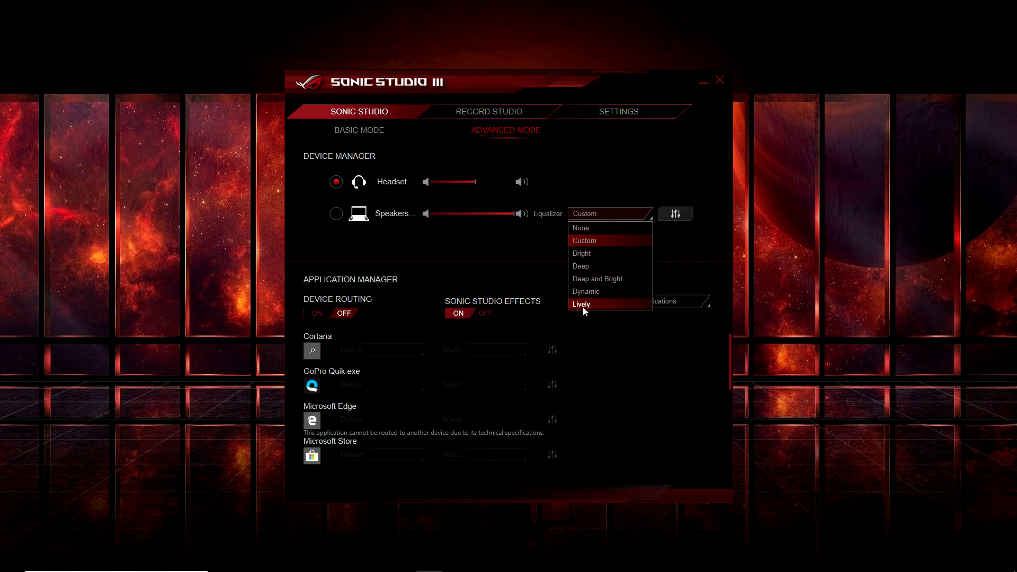
{"action": "left_click", "coordinate": [582, 241]}
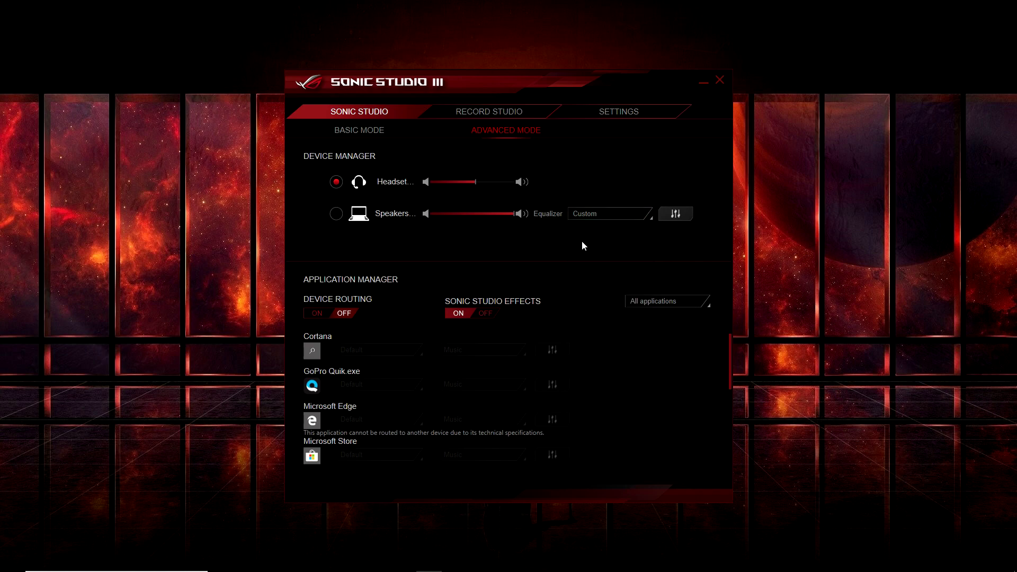
Open the Speakers custom equalizer band settings and confirm them.
{"action": "left_click", "coordinate": [675, 216]}
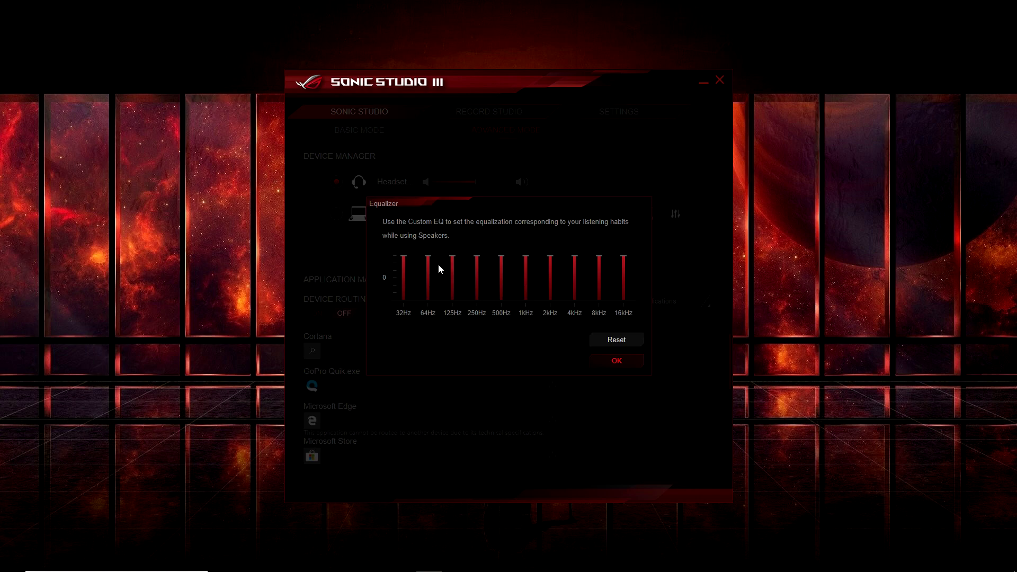
{"action": "left_click", "coordinate": [606, 357]}
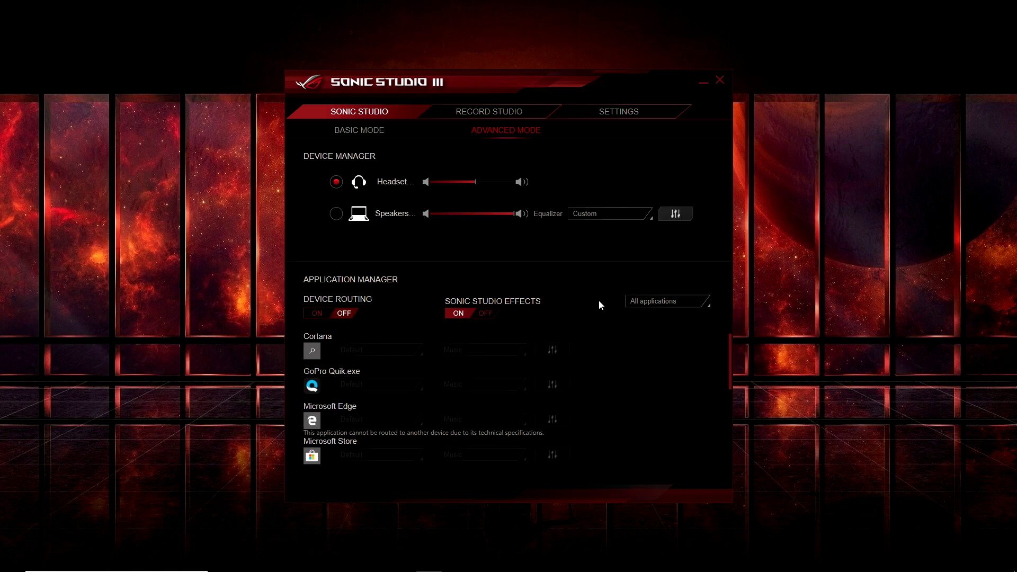